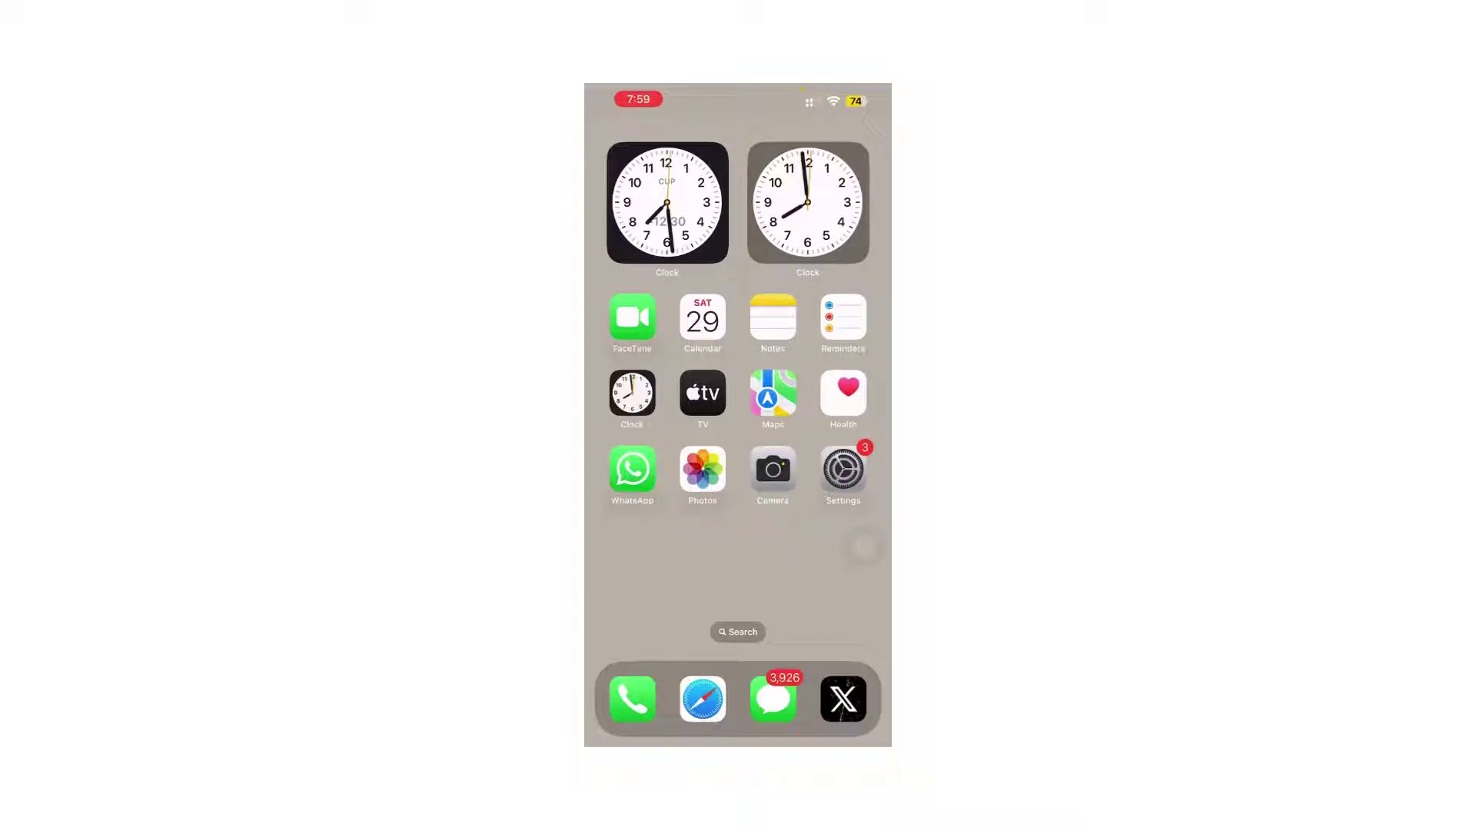
Step: Launch Gmail from Spotlight search by searching "gm"
left_click(843, 468)
left_click(738, 633)
type("gm")
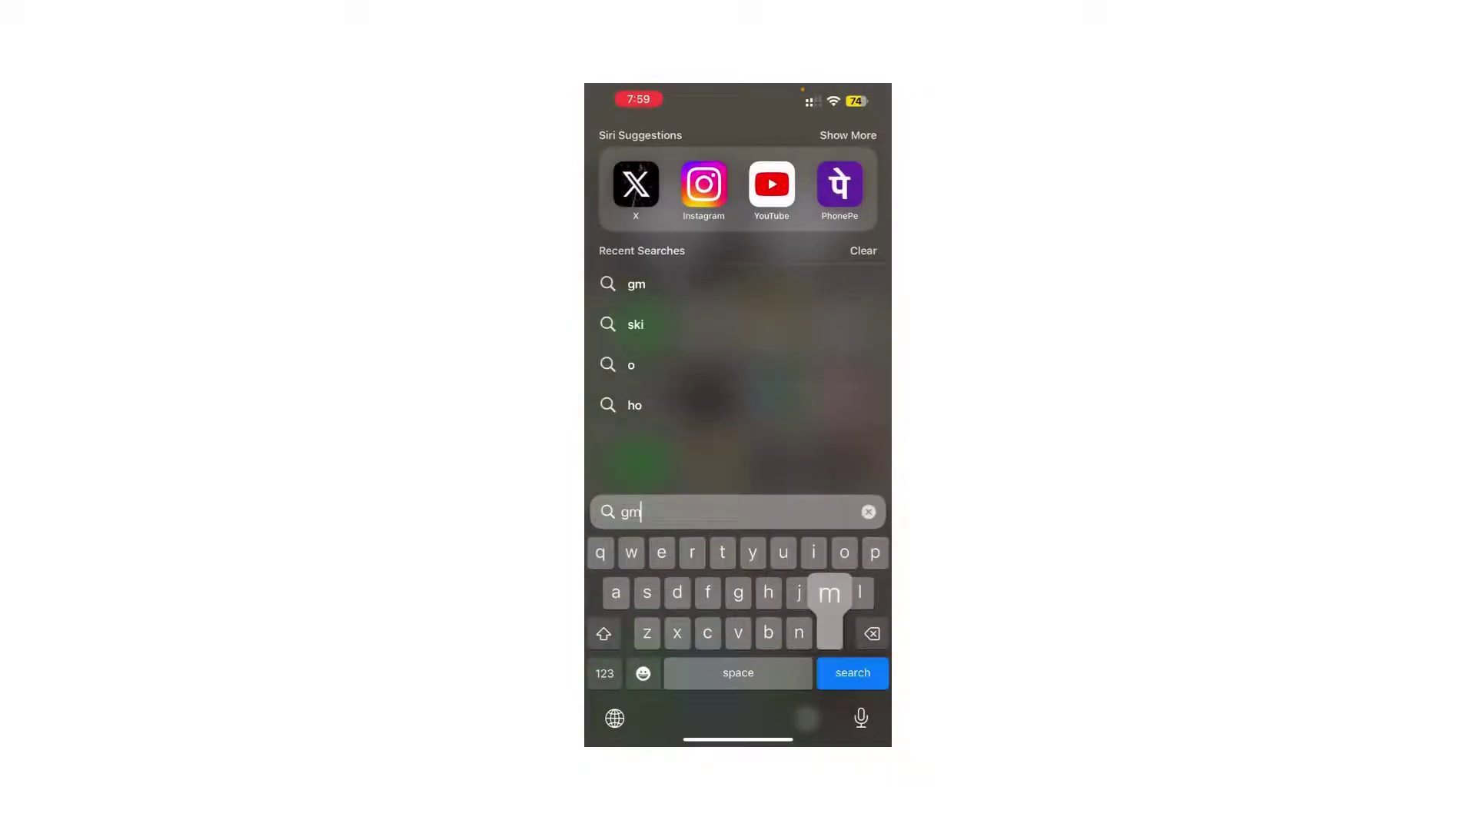
key("Return")
Step: Reach Gmail Settings from the bottom of the navigation drawer
left_click(606, 136)
scroll(692, 461, "down", 5)
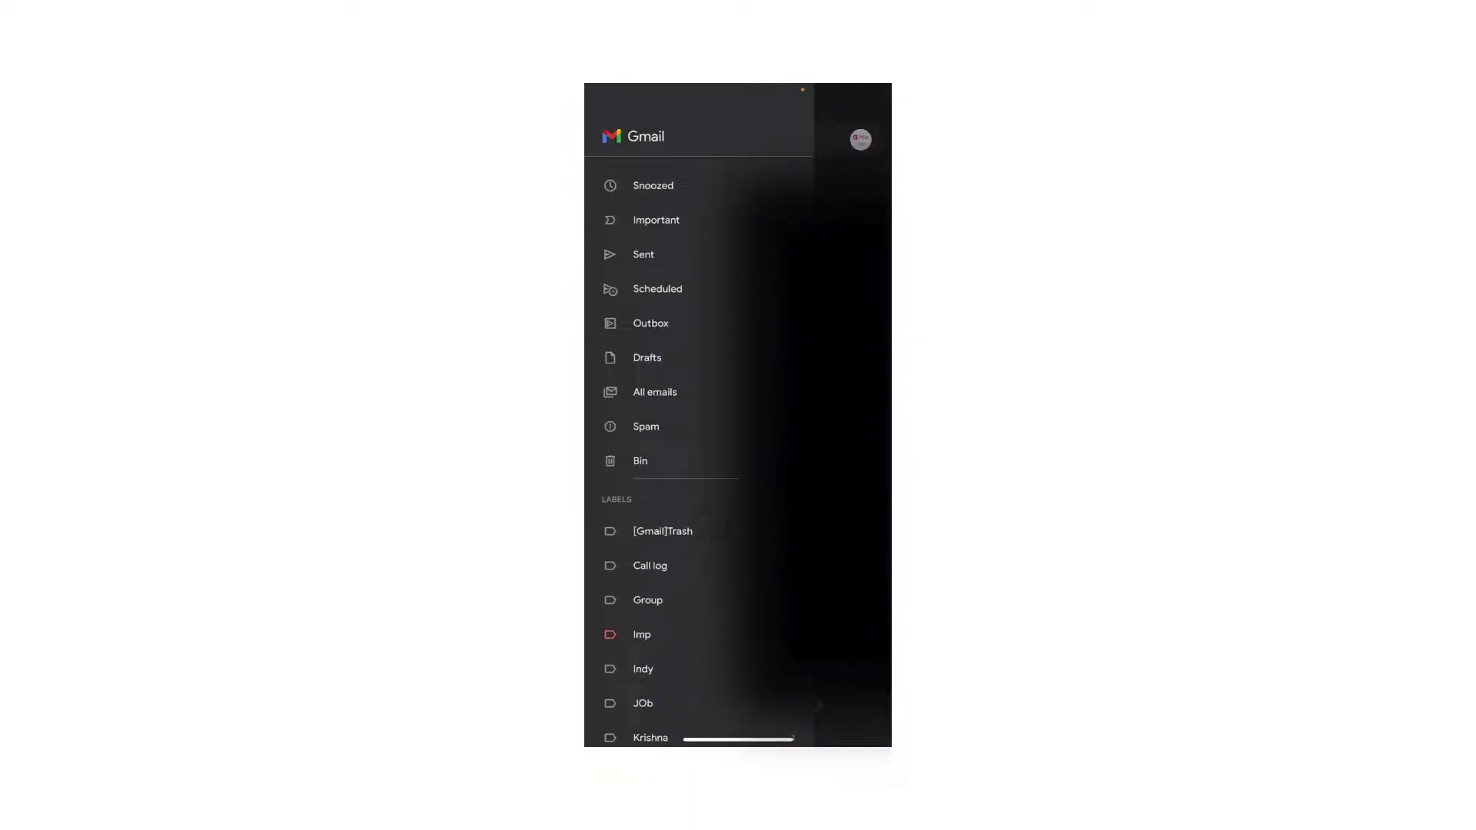
scroll(692, 462, "down", 3)
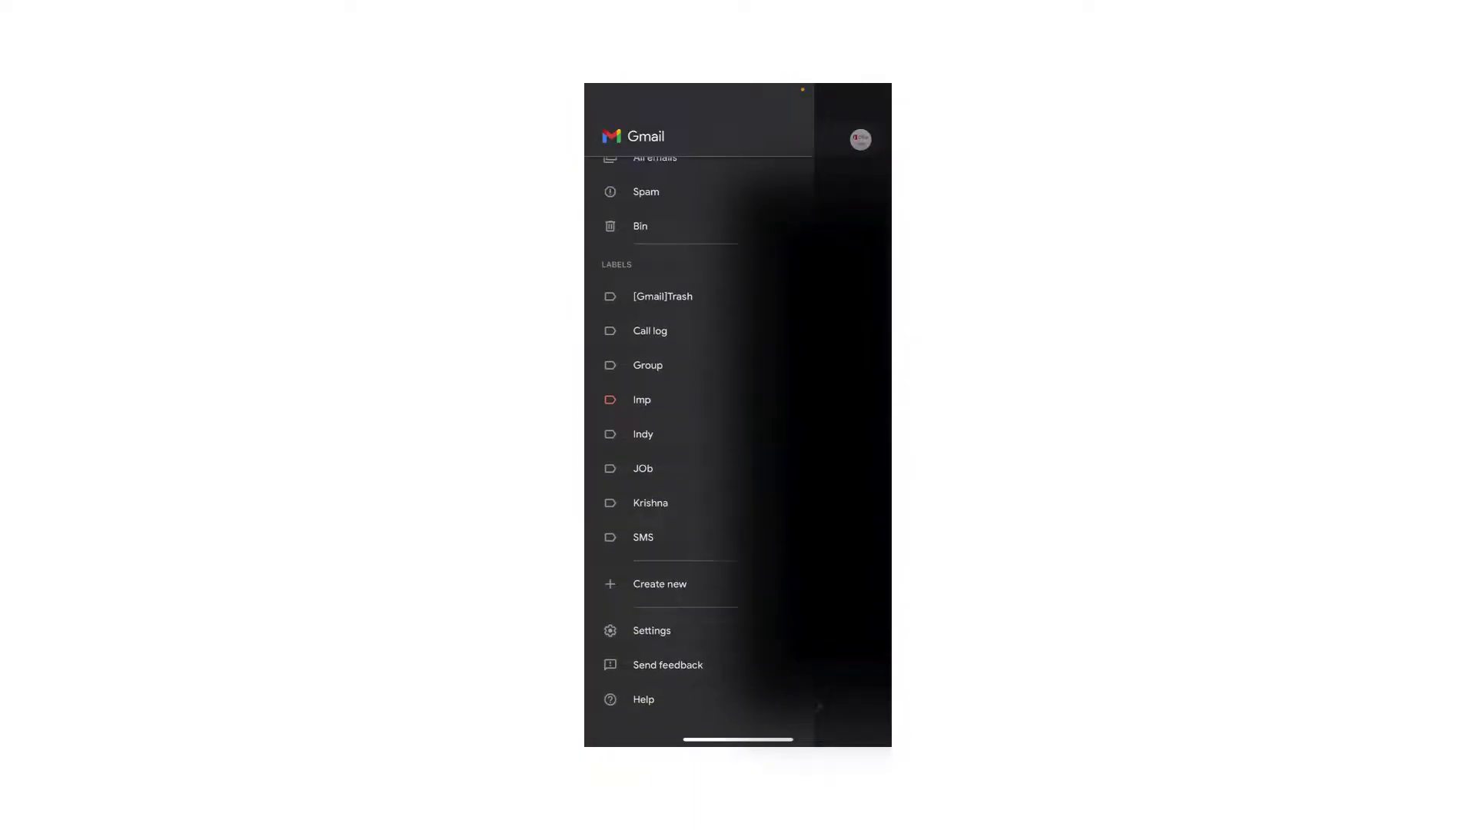
scroll(691, 461, "down", 2)
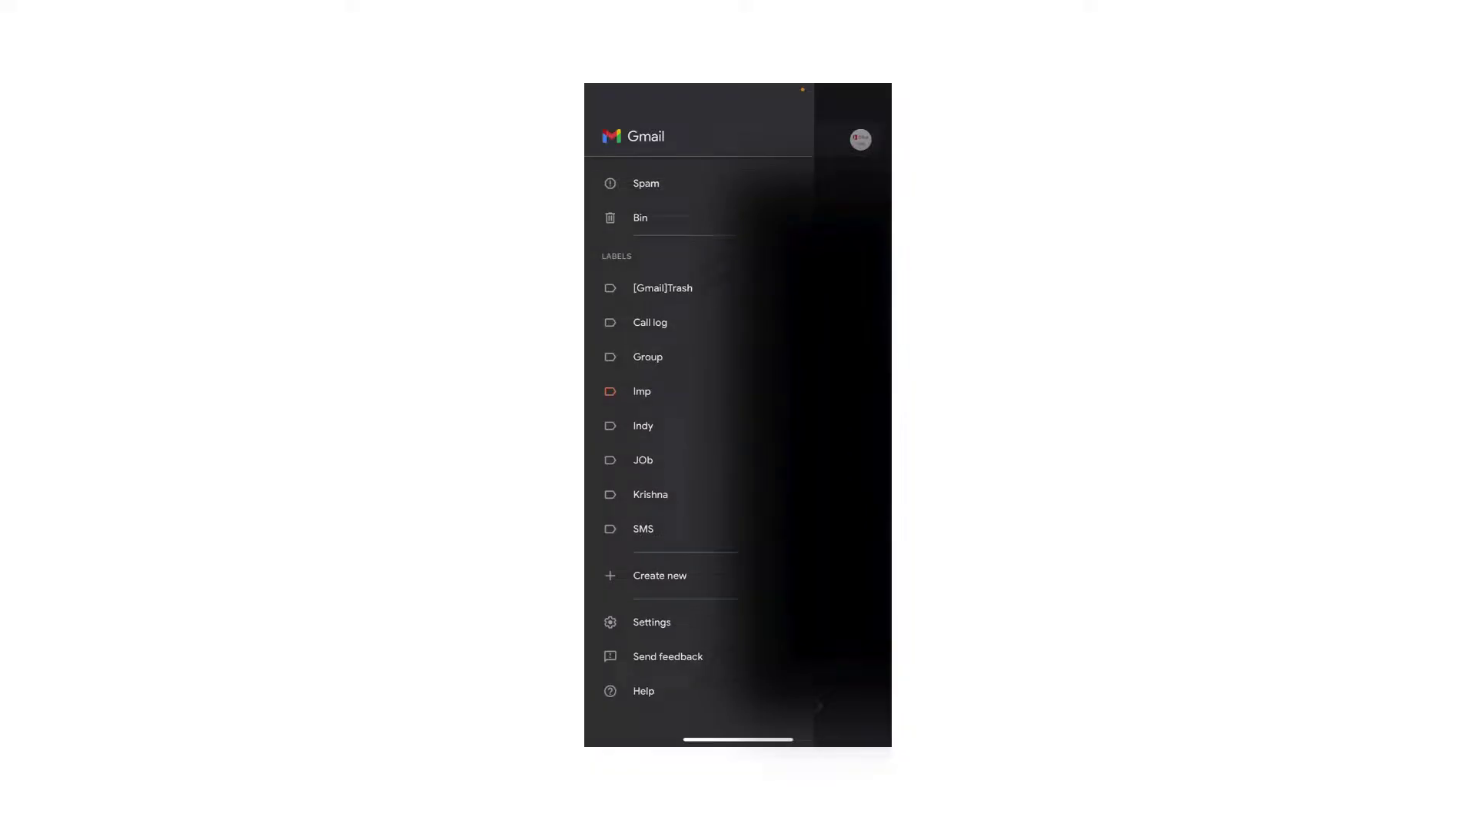
left_click(619, 622)
scroll(738, 461, "down", 2)
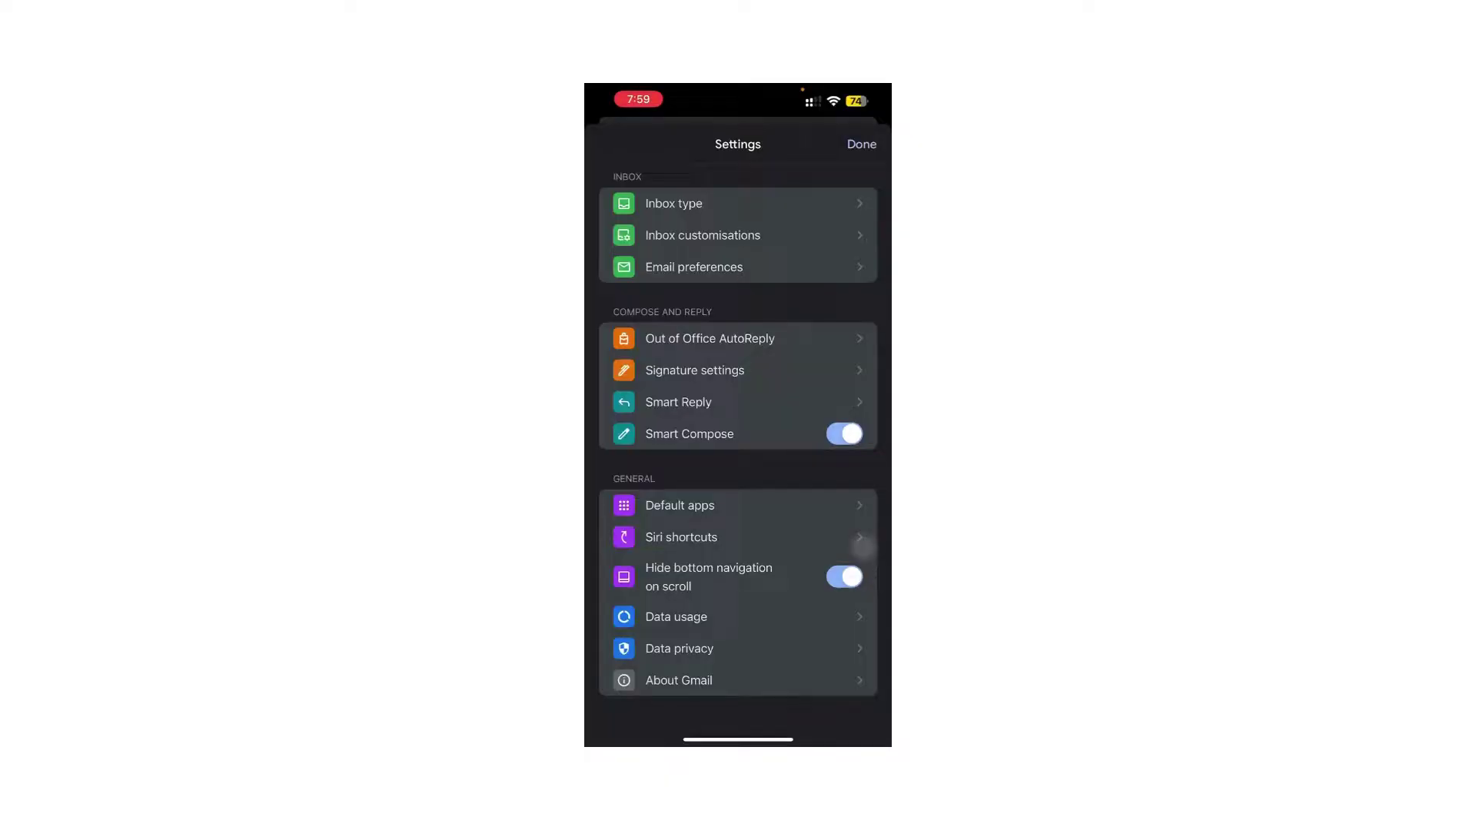
Step: In Default apps, check Google Maps for "Navigate from your location"
left_click(681, 505)
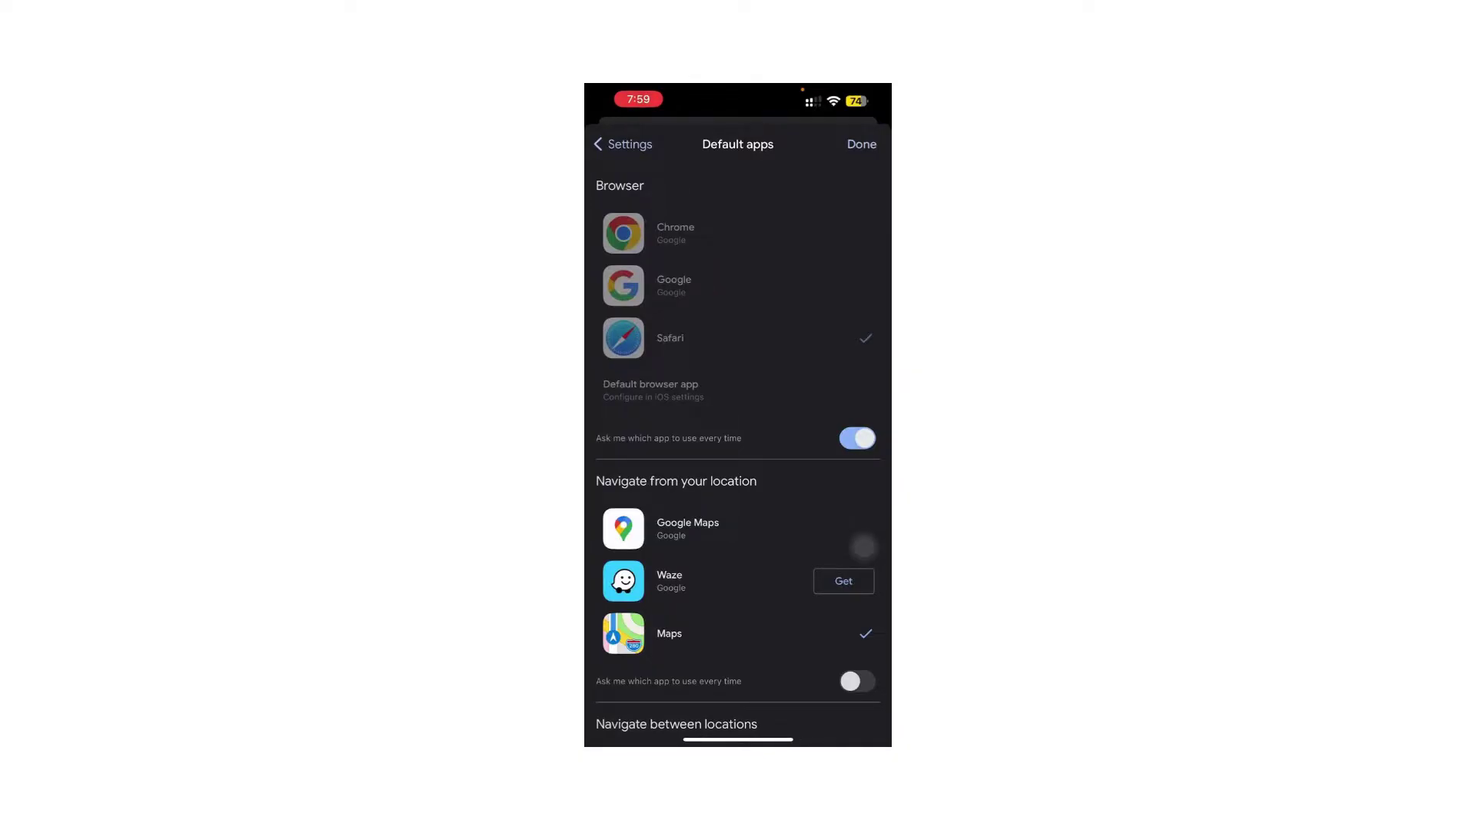
left_click(864, 465)
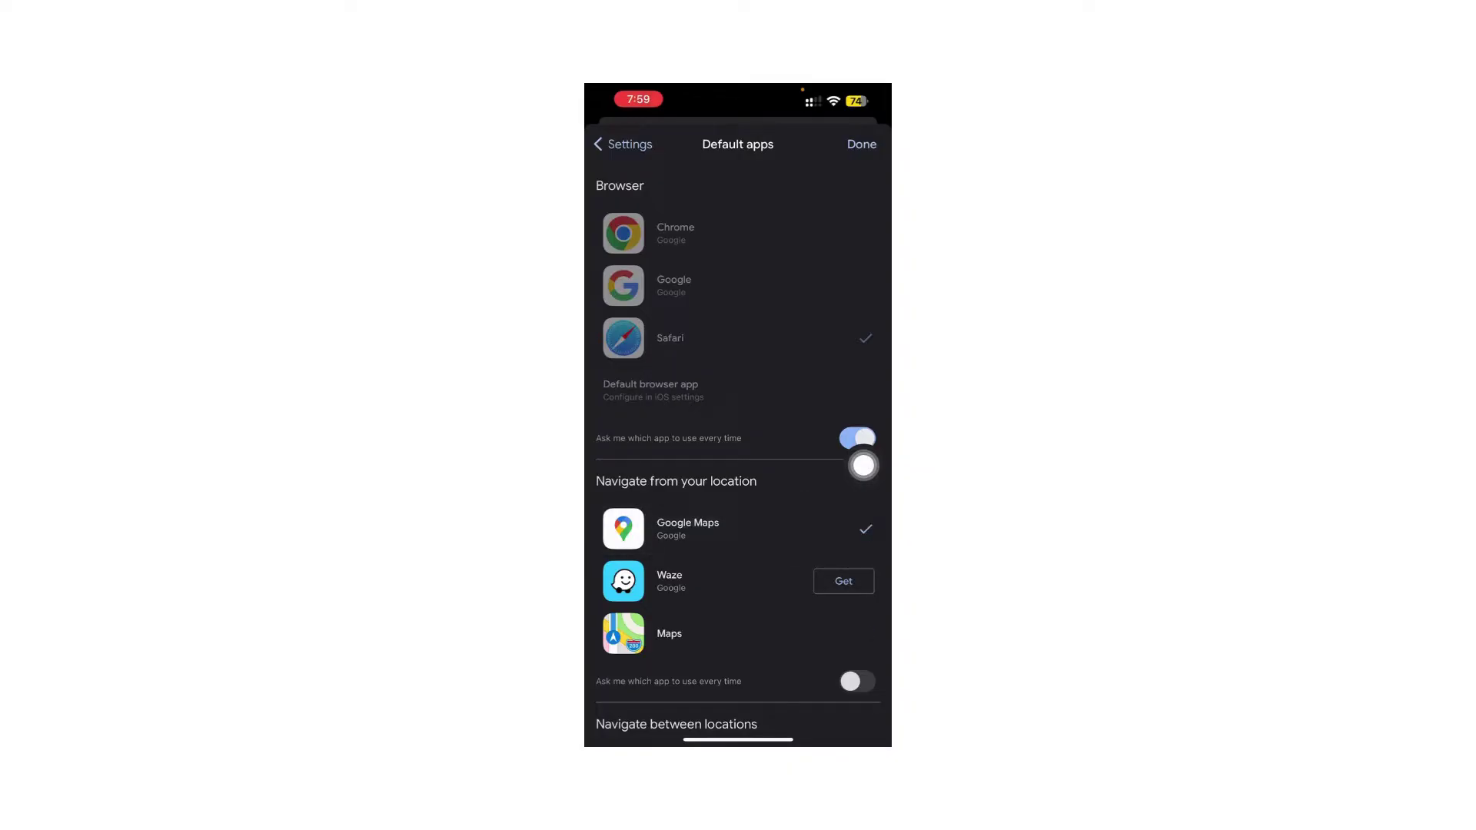